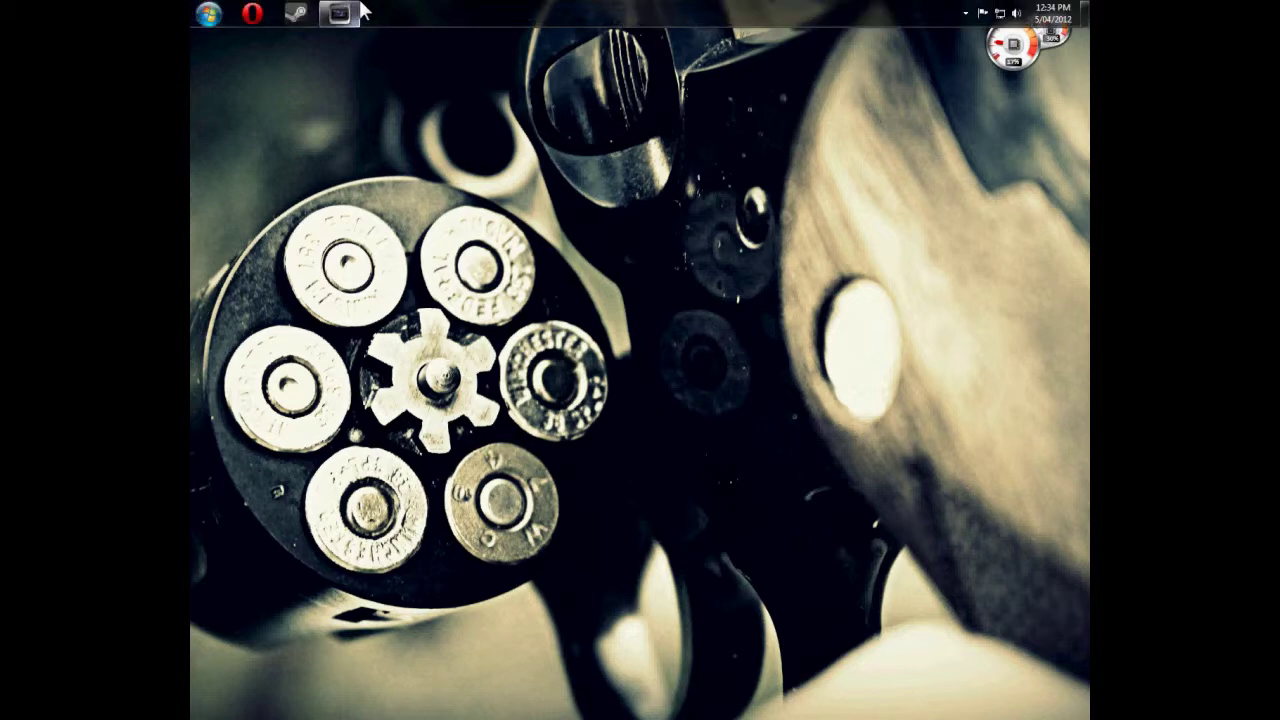
# Step: Restore the Vegas Pro window showing the gameplay clip and its audio on the timeline
pyautogui.click(408, 57)
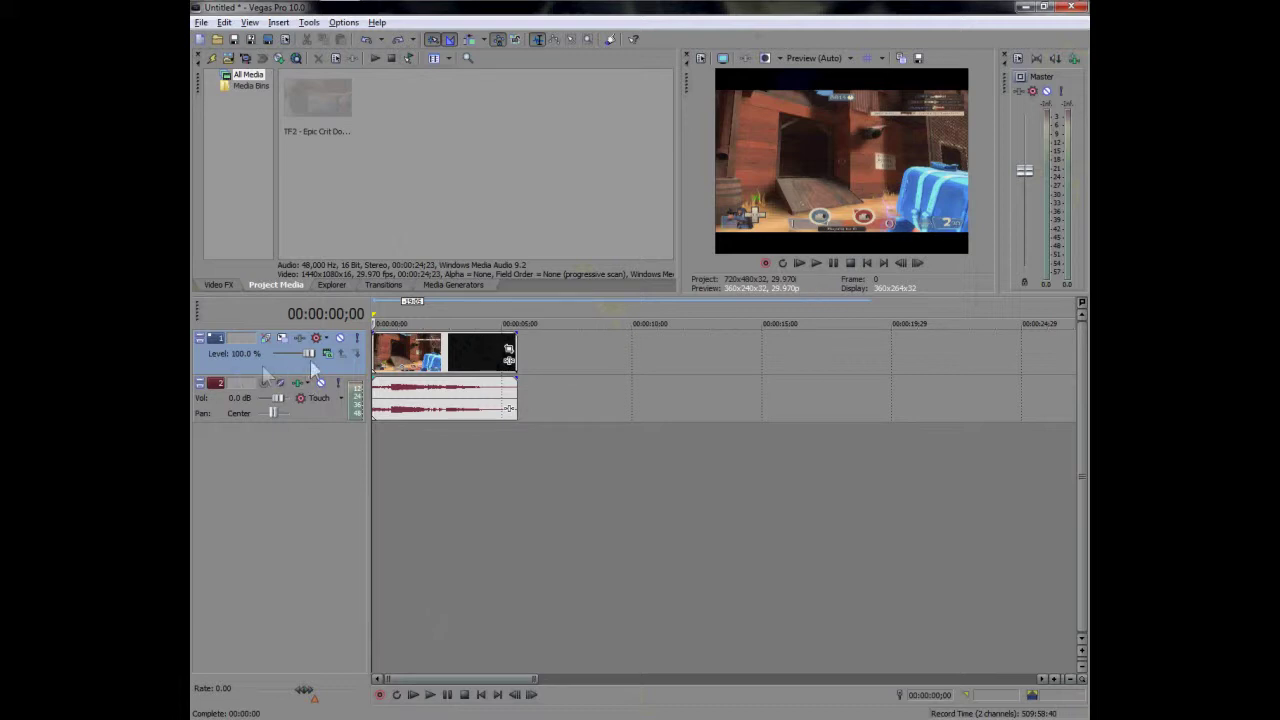
# Step: Mute the audio track to -Inf, preview the clip, and place the cursor at 00:00:04;03
pyautogui.moveTo(277, 398); pyautogui.dragTo(196, 400)
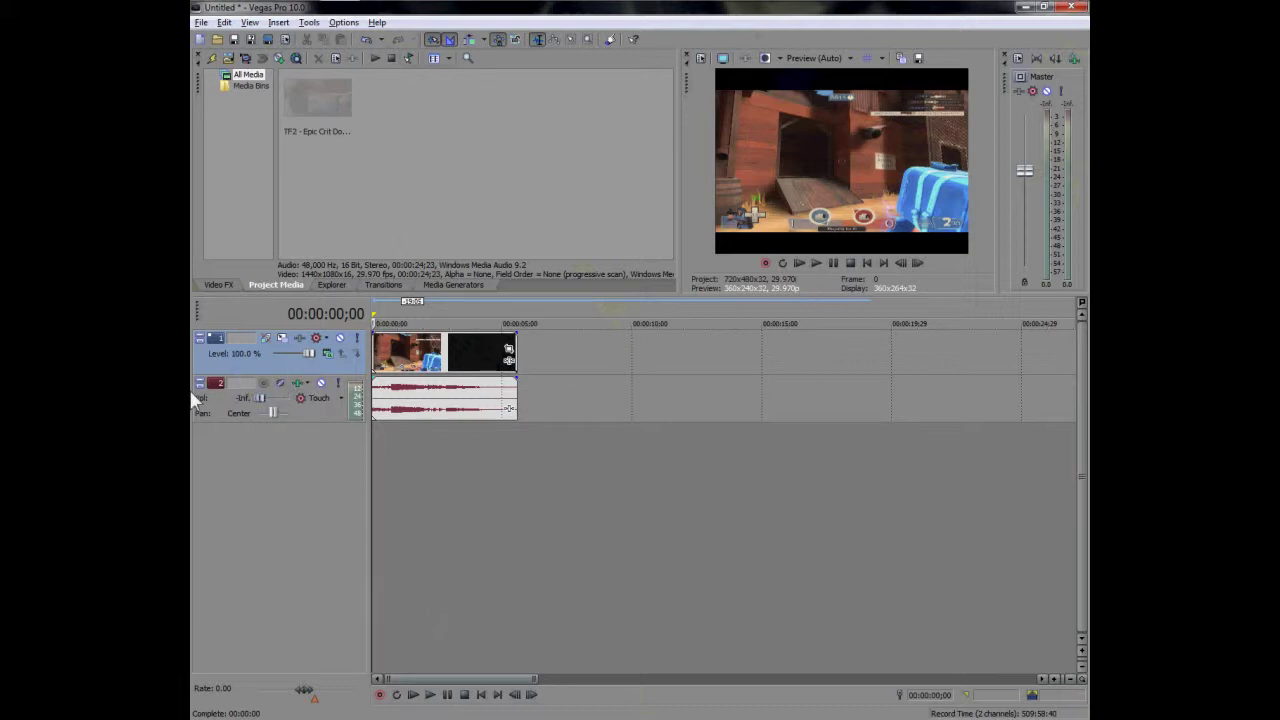
pyautogui.click(817, 263)
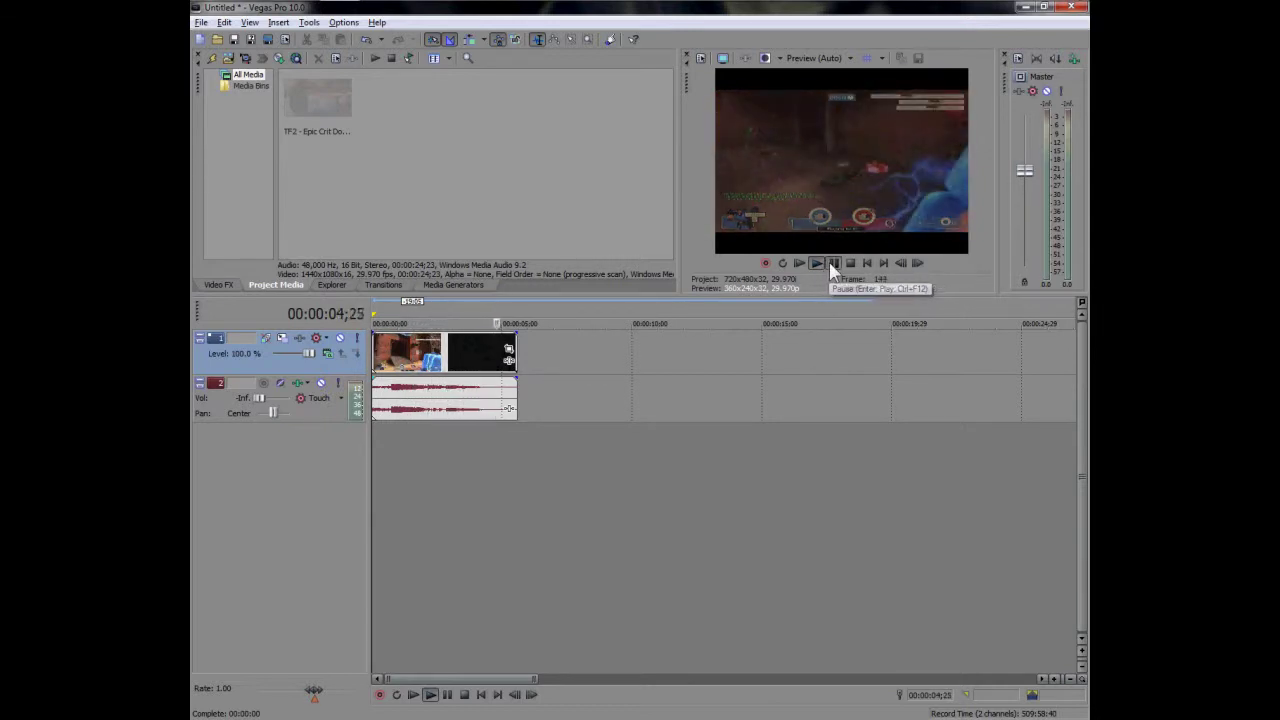
pyautogui.click(832, 263)
pyautogui.moveTo(470, 321); pyautogui.dragTo(479, 320)
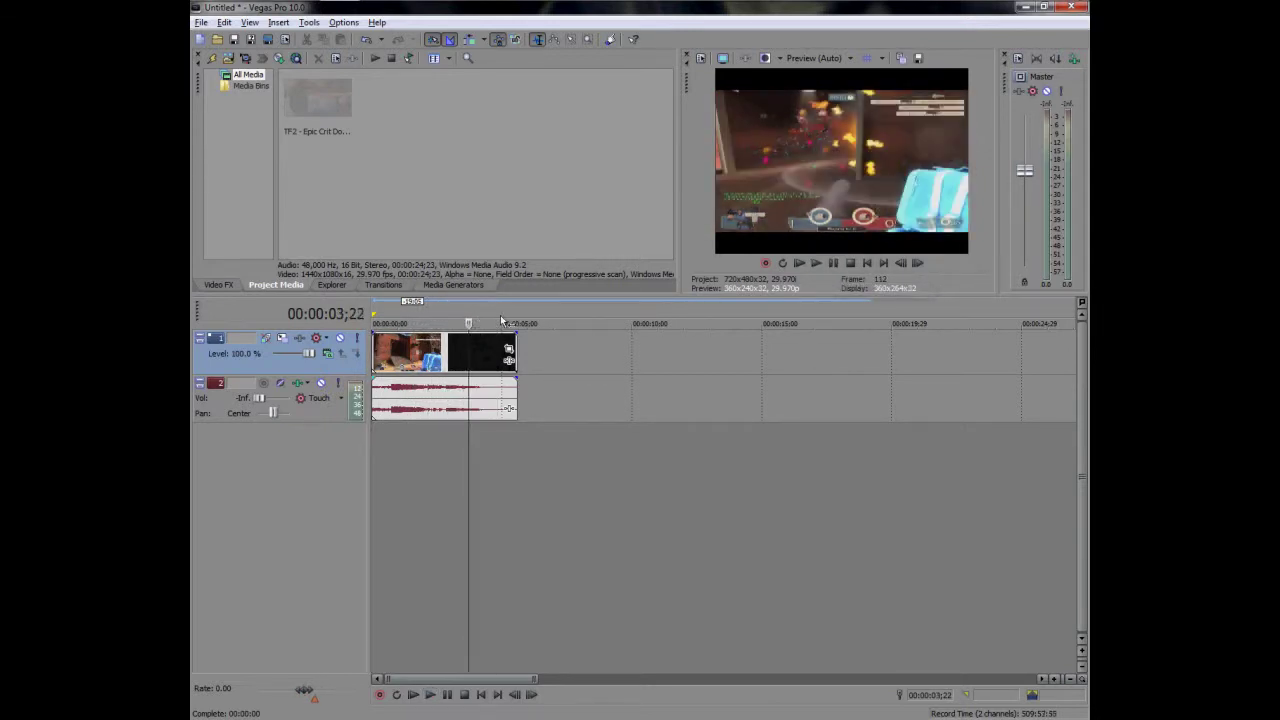
# Step: Split the clip at four seconds, shift the second part to about 9 seconds, and return to start
pyautogui.press('s')
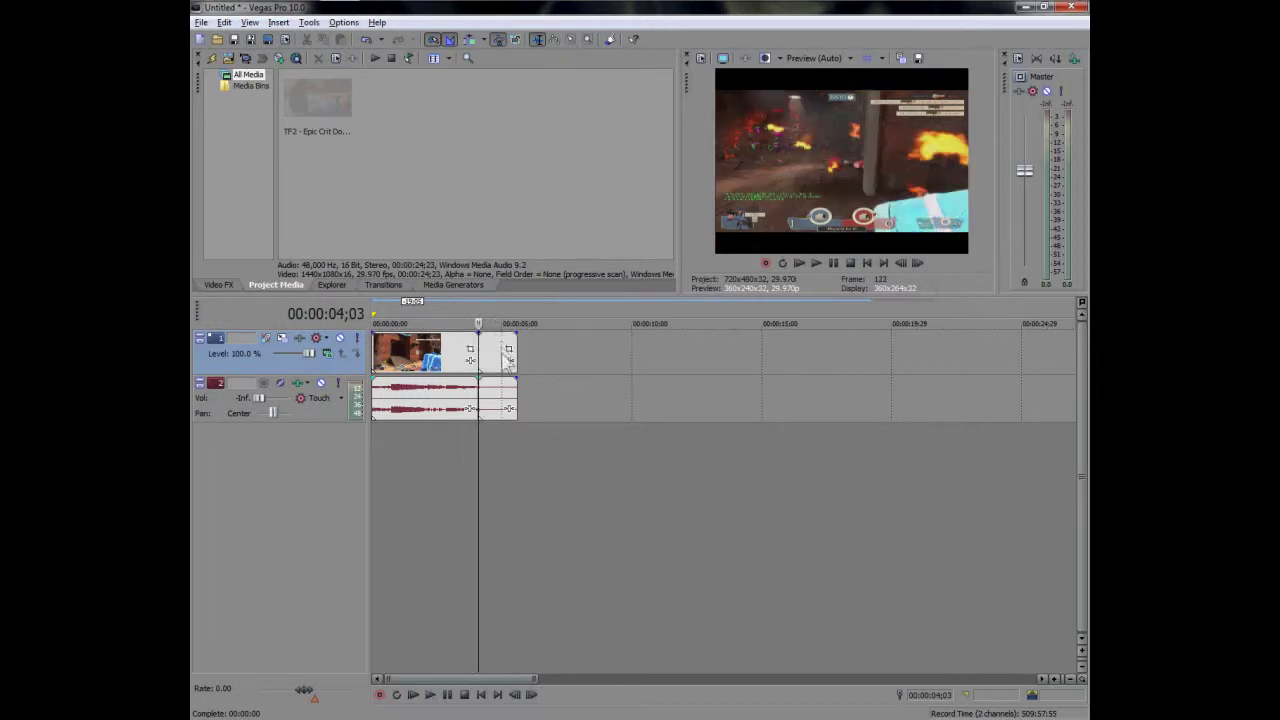
pyautogui.click(502, 362)
pyautogui.moveTo(502, 362); pyautogui.dragTo(617, 362)
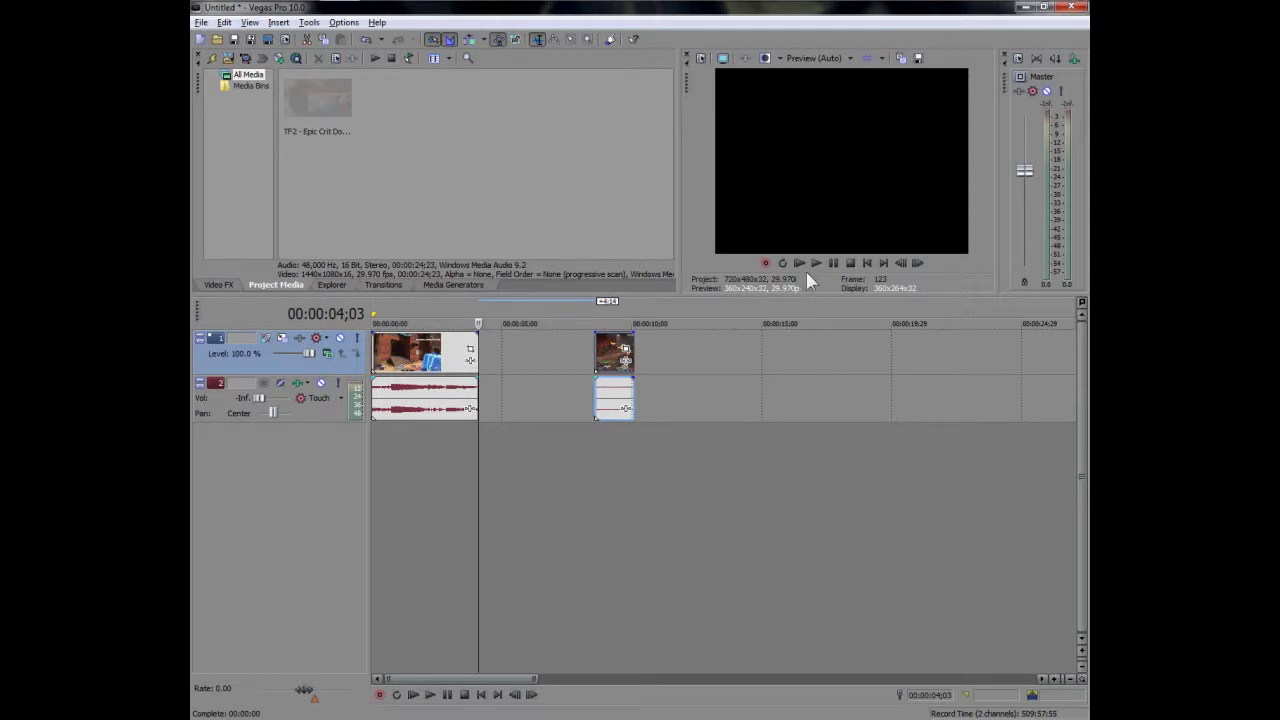
pyautogui.click(868, 263)
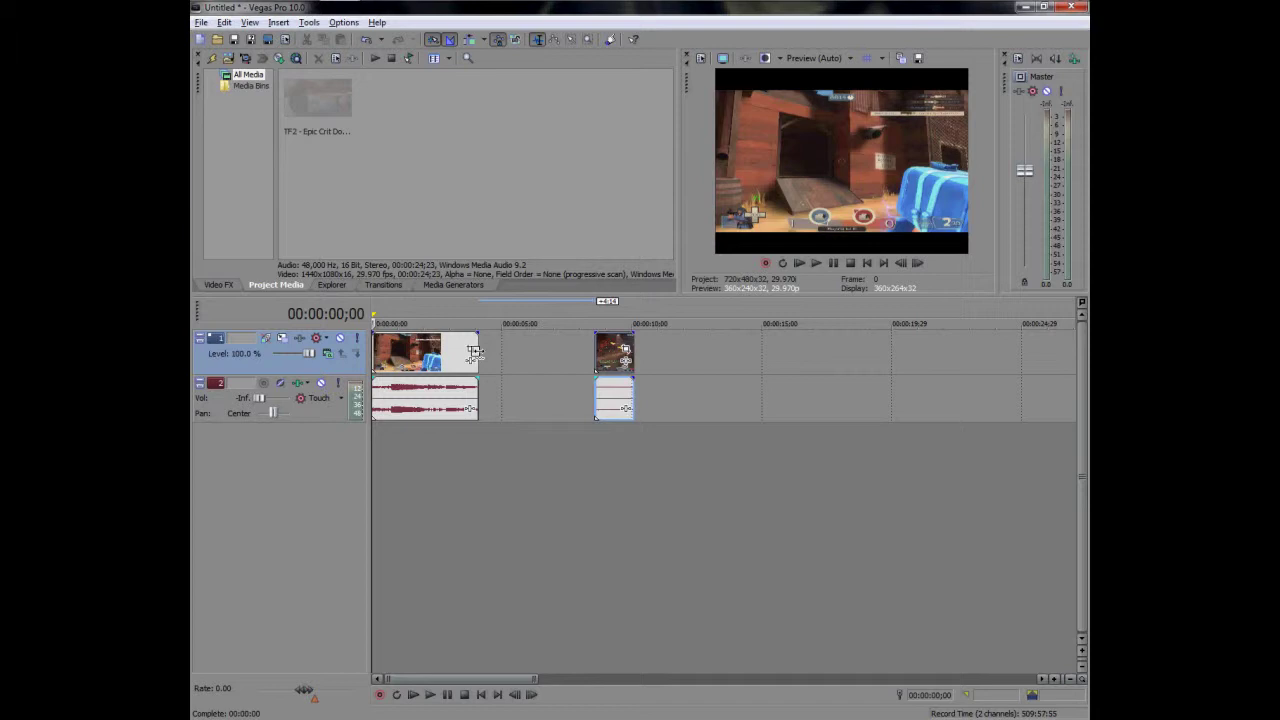
# Step: Ctrl-stretch the first clip piece to nearly seven seconds for slow motion
pyautogui.moveTo(476, 352); pyautogui.dragTo(546, 359)
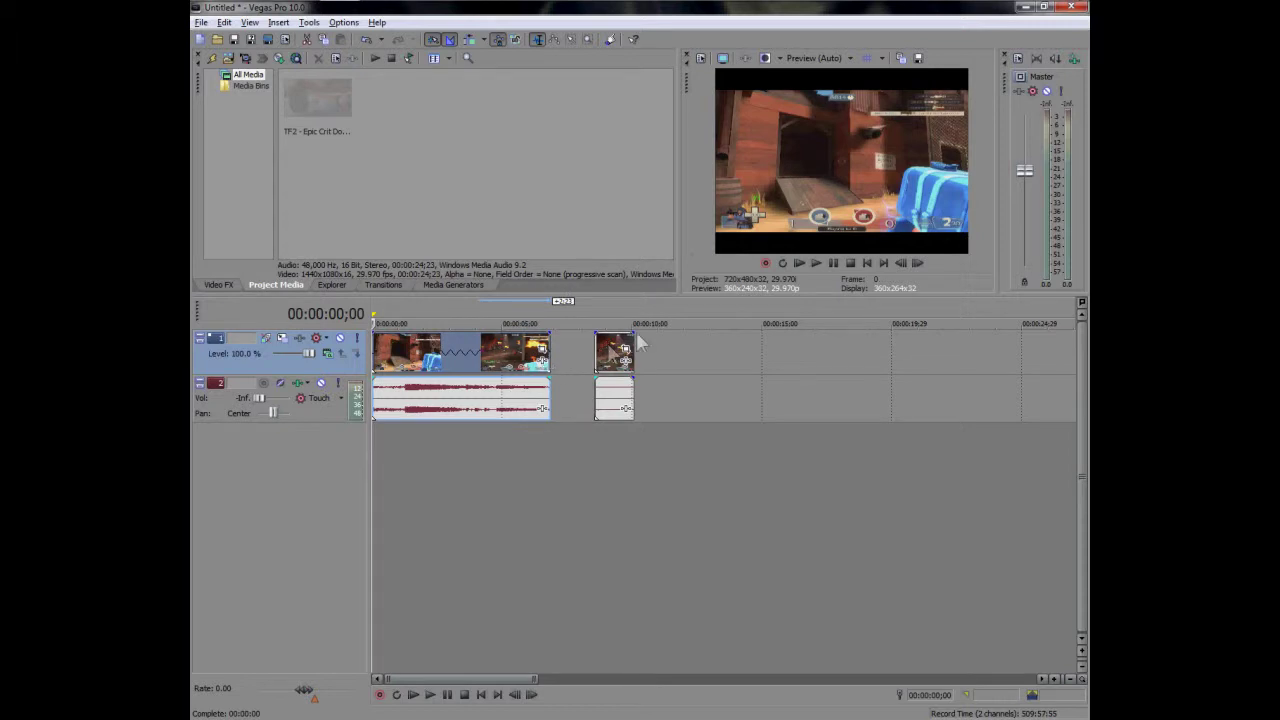
pyautogui.click(817, 263)
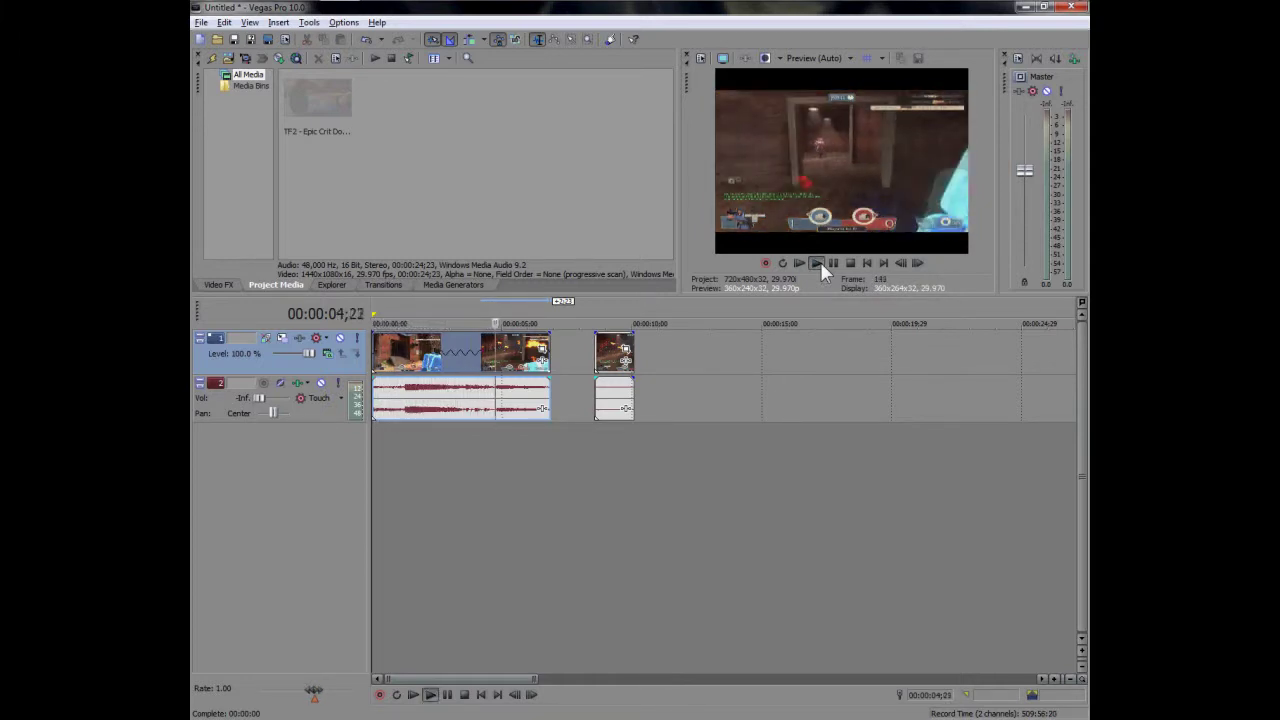
pyautogui.click(828, 262)
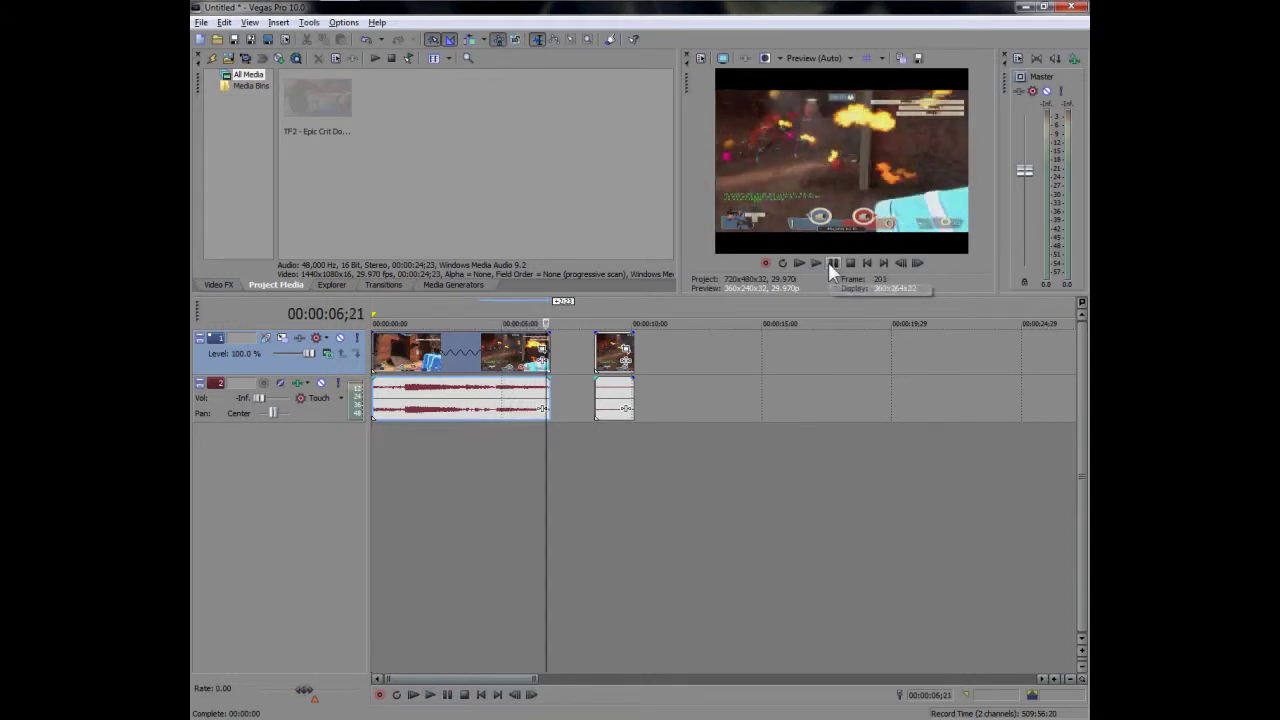